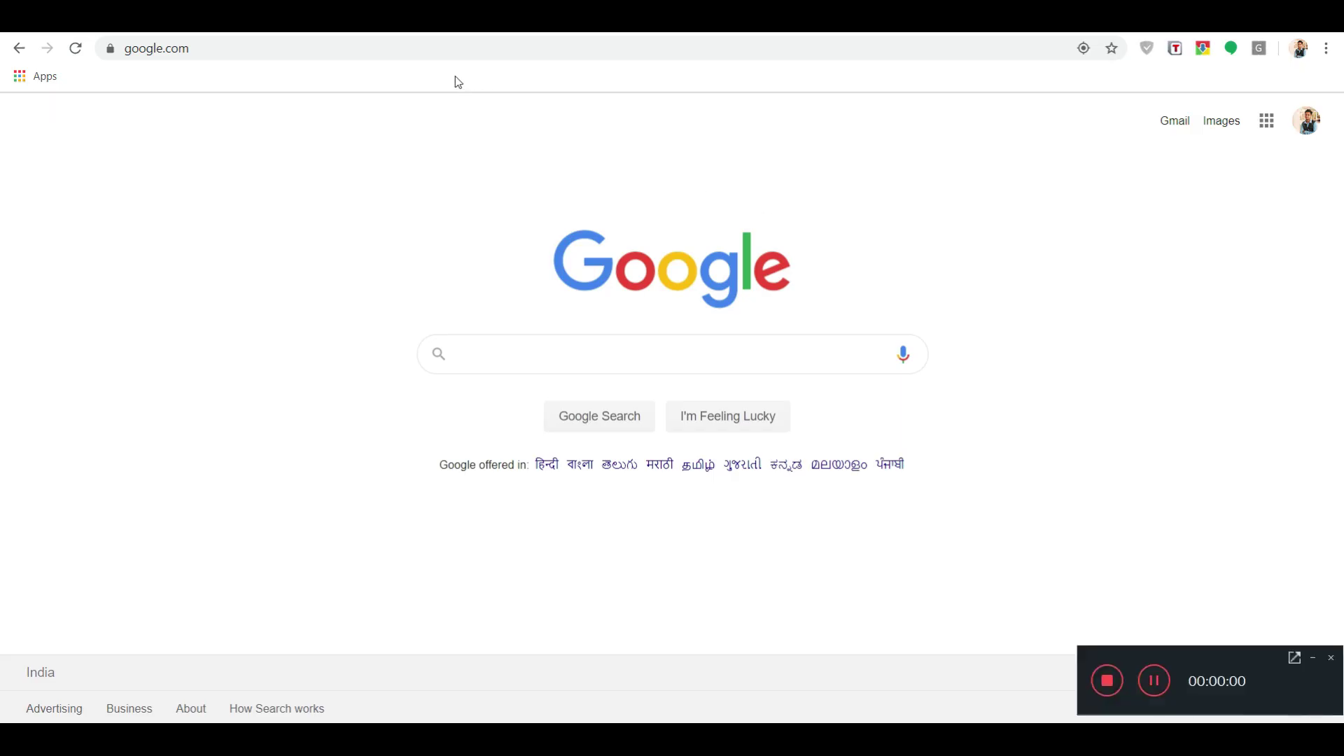
{"action": "left_click", "coordinate": [418, 46]}
{"action": "type", "text": "www."}
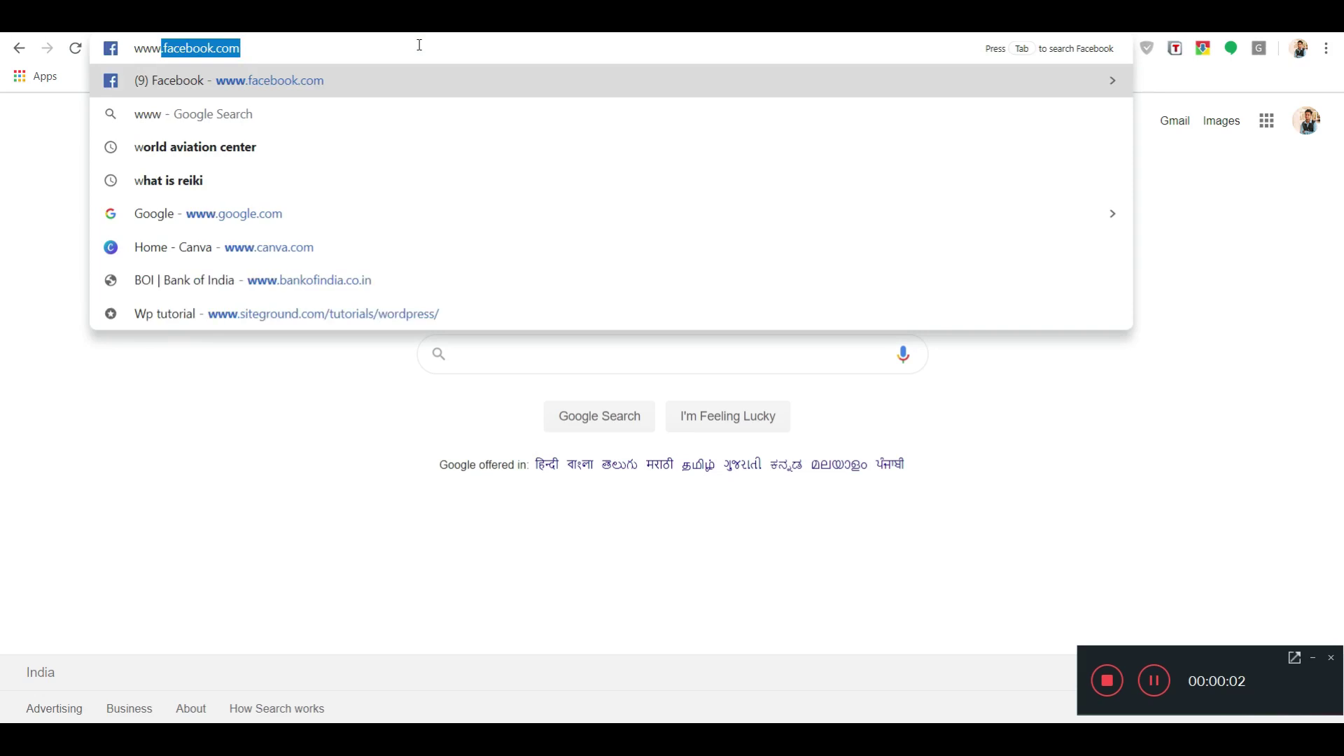
{"action": "type", "text": "yo"}
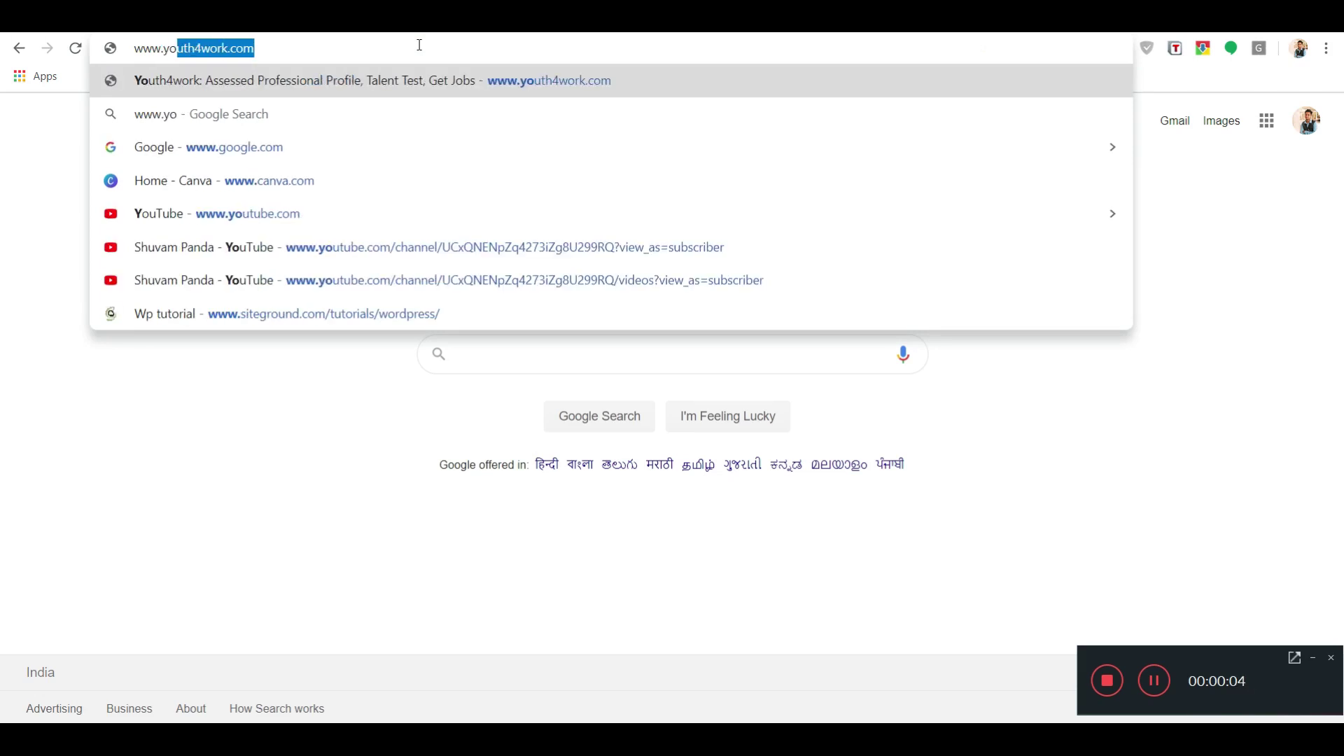
{"action": "type", "text": "urwebsite"}
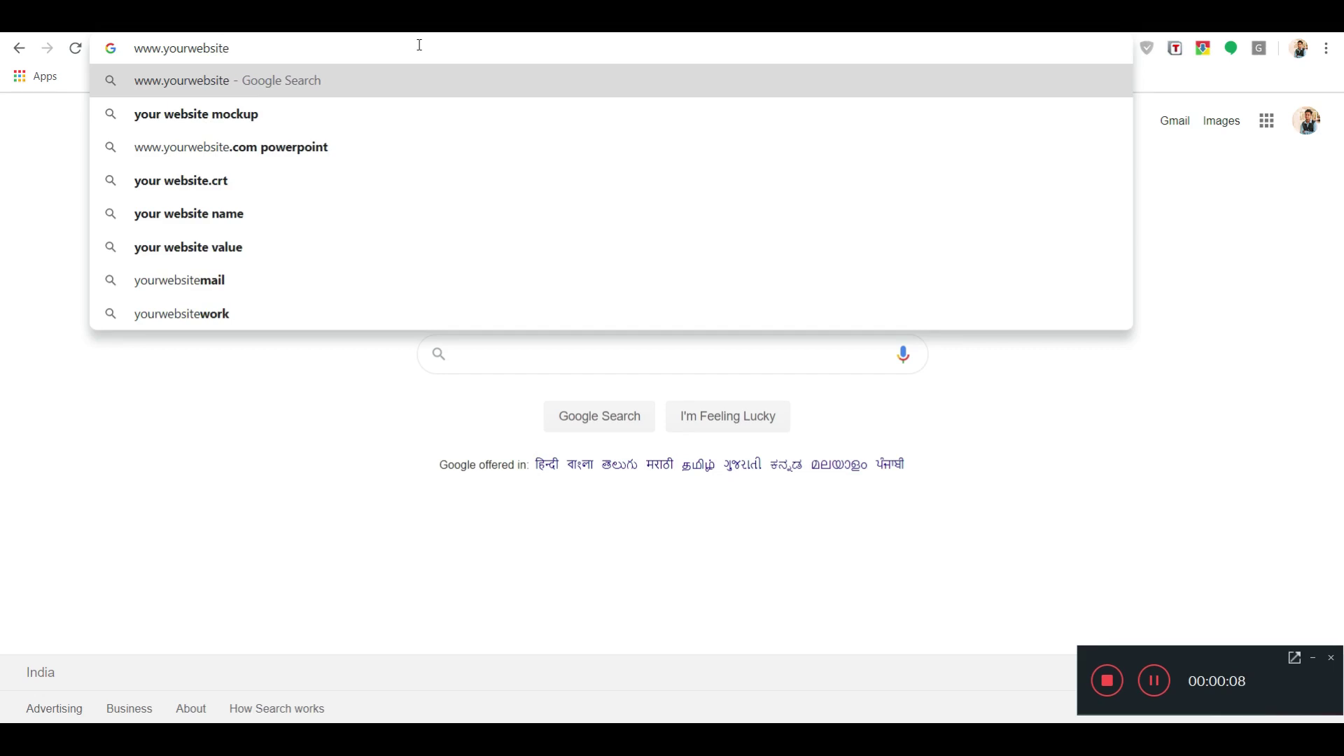
{"action": "type", "text": ".com/"}
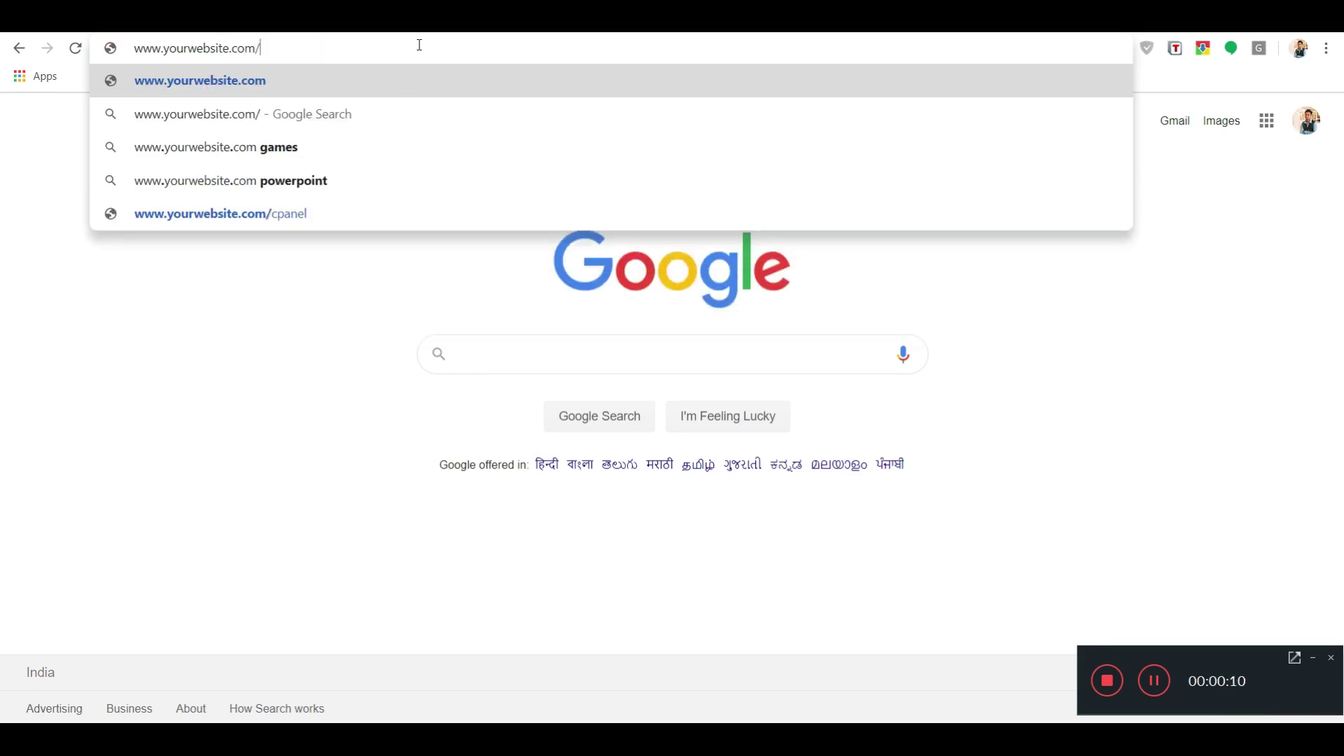
{"action": "type", "text": "cpanel"}
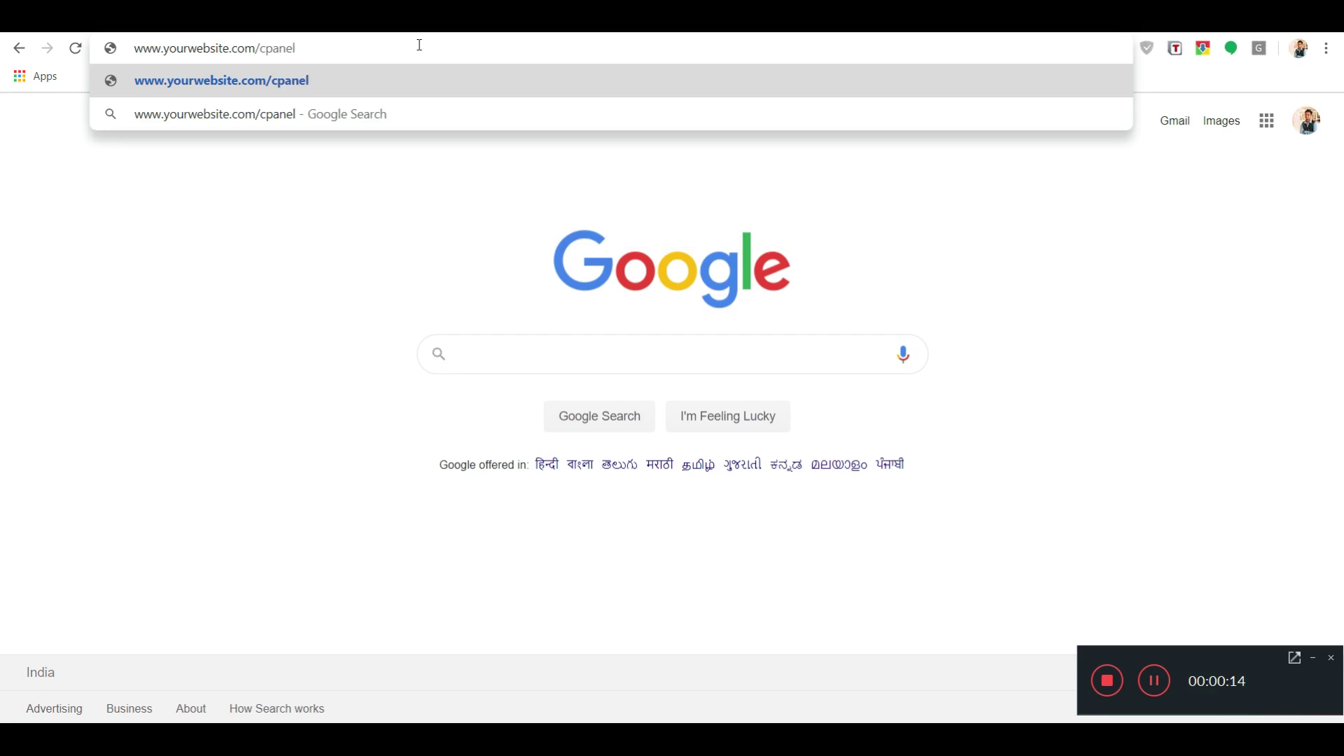
Focus the cPanel Find functions box and scroll down through the dashboard's tool groups.
{"action": "left_click_drag", "start_coordinate": [325, 44], "coordinate": [153, 43]}
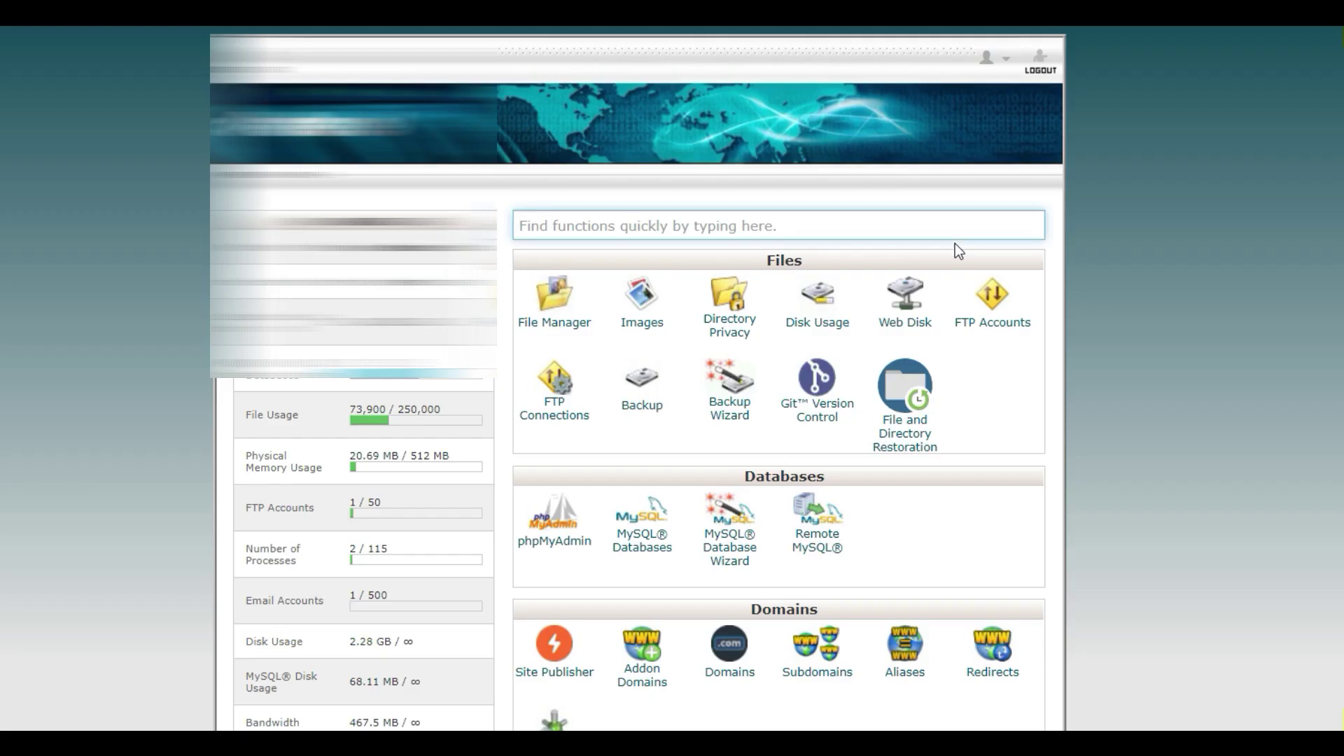
{"action": "left_click", "coordinate": [520, 225]}
{"action": "scroll", "coordinate": [1043, 309], "scroll_direction": "down", "scroll_amount": 5}
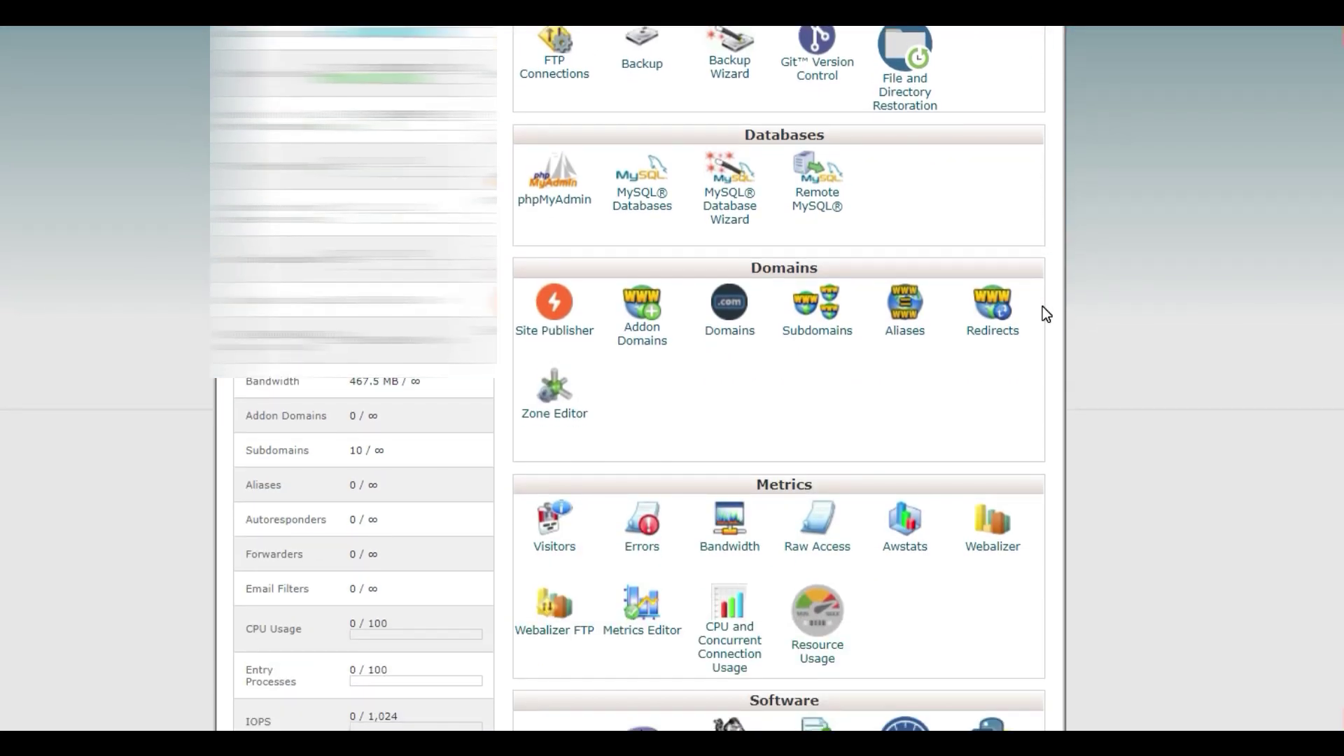
{"action": "scroll", "coordinate": [1043, 306], "scroll_direction": "down", "scroll_amount": 5}
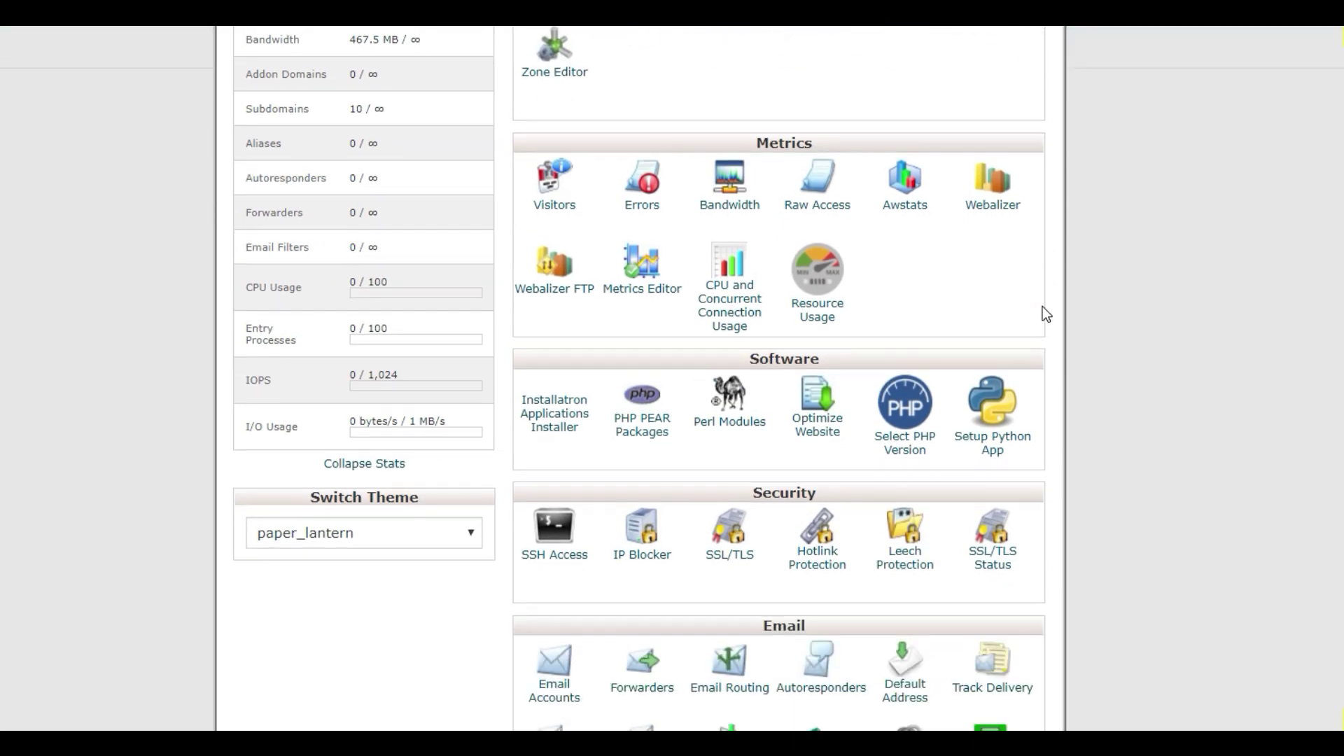
{"action": "scroll", "coordinate": [1045, 313], "scroll_direction": "down", "scroll_amount": 5}
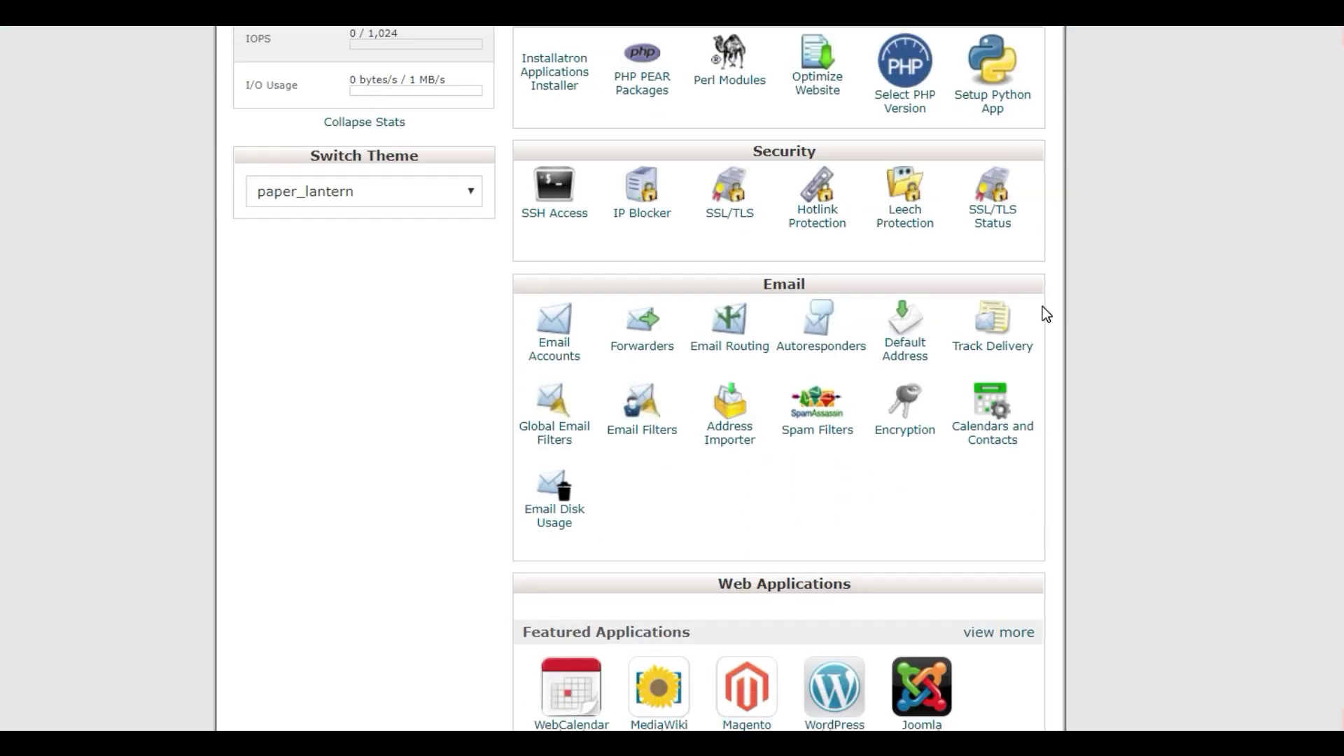
{"action": "scroll", "coordinate": [1043, 313], "scroll_direction": "down", "scroll_amount": 5}
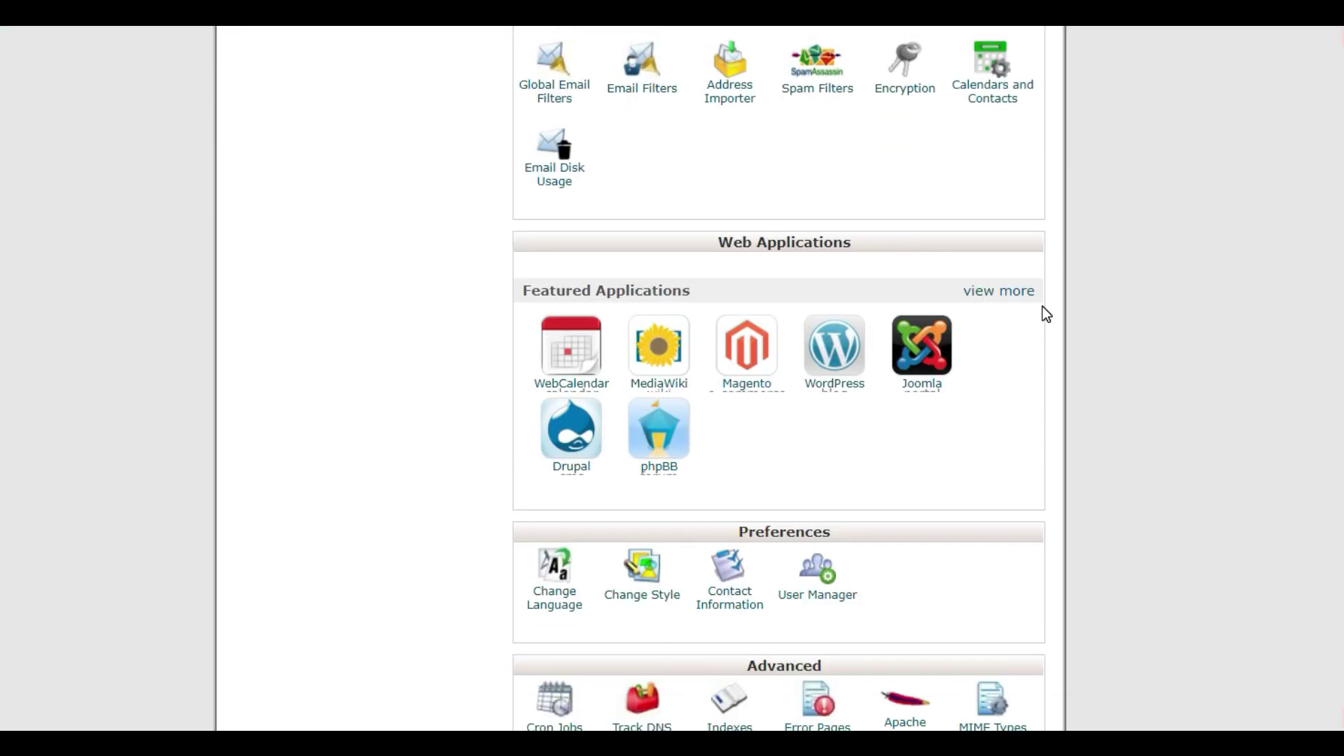
{"action": "scroll", "coordinate": [1045, 313], "scroll_direction": "down", "scroll_amount": 3}
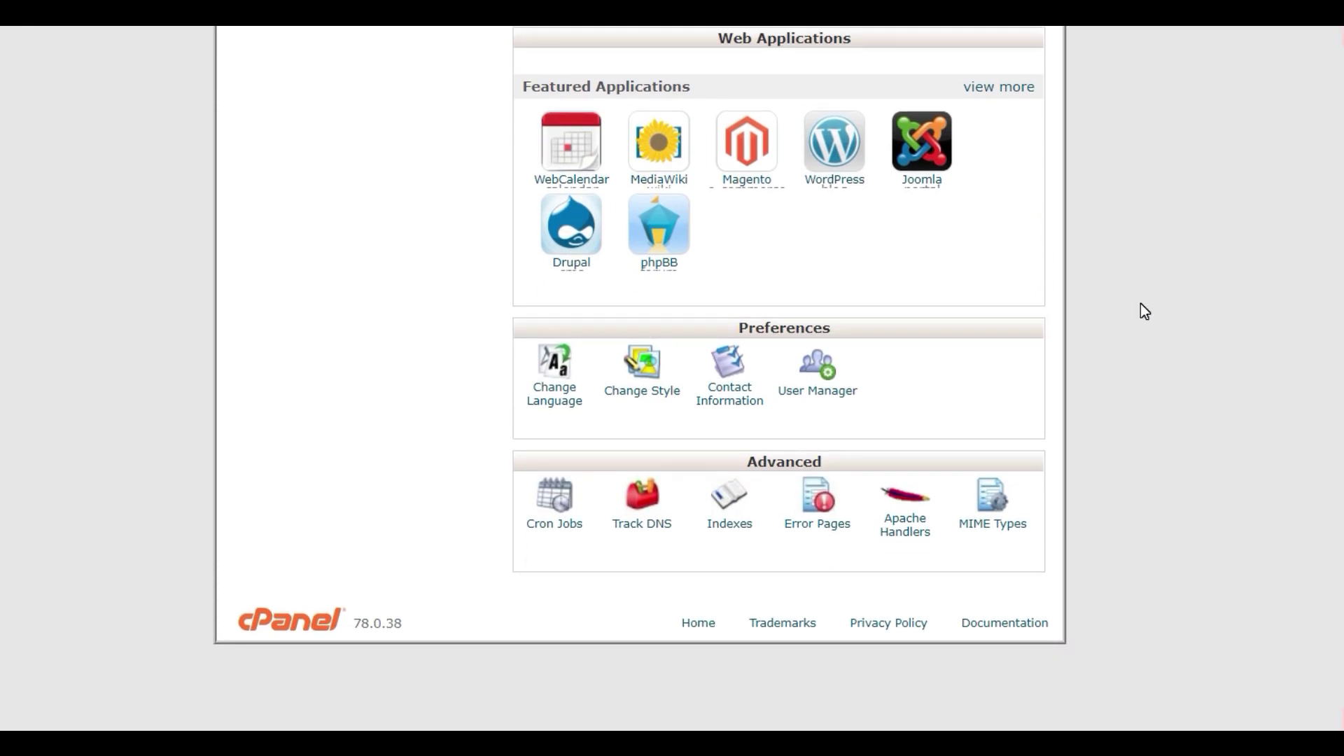
Scroll back to the top of the dashboard to show Files, Databases and Domains.
{"action": "scroll", "coordinate": [1141, 305], "scroll_direction": "up", "scroll_amount": 3}
{"action": "scroll", "coordinate": [1141, 304], "scroll_direction": "up", "scroll_amount": 2}
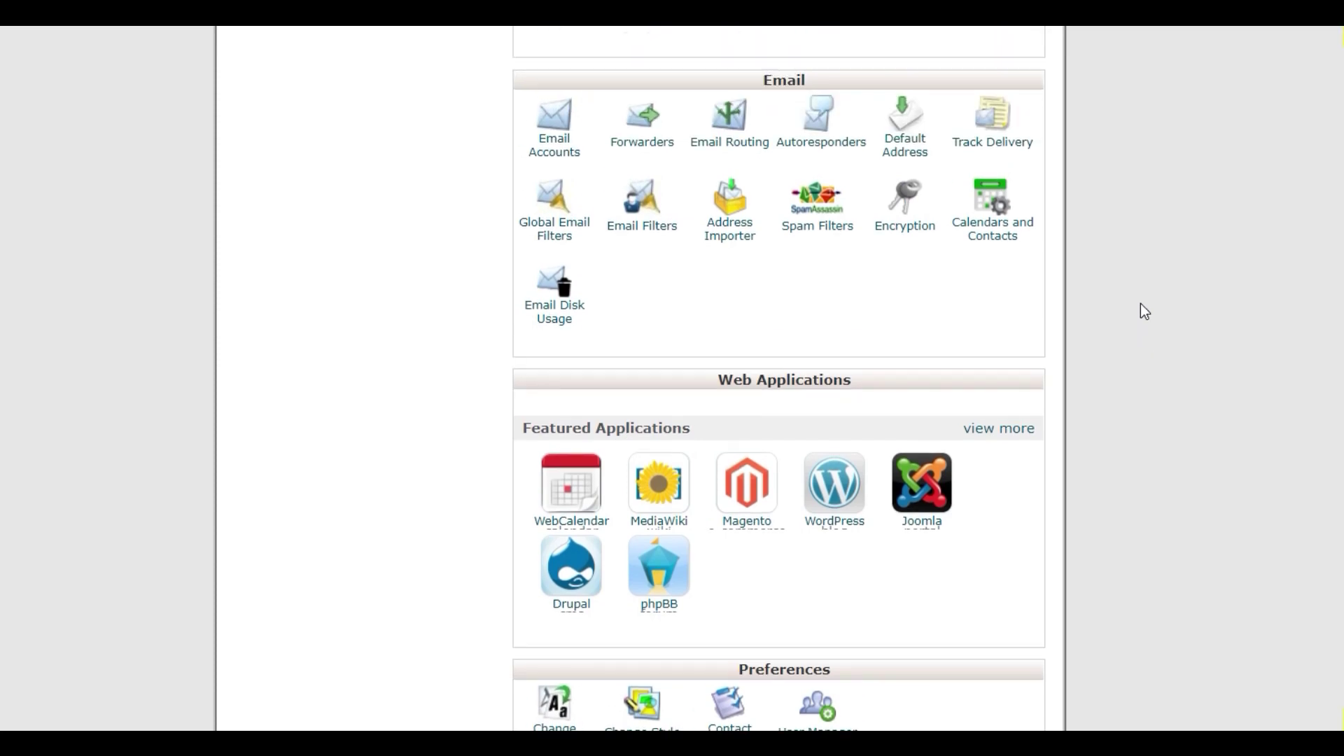
{"action": "scroll", "coordinate": [1141, 304], "scroll_direction": "up", "scroll_amount": 2}
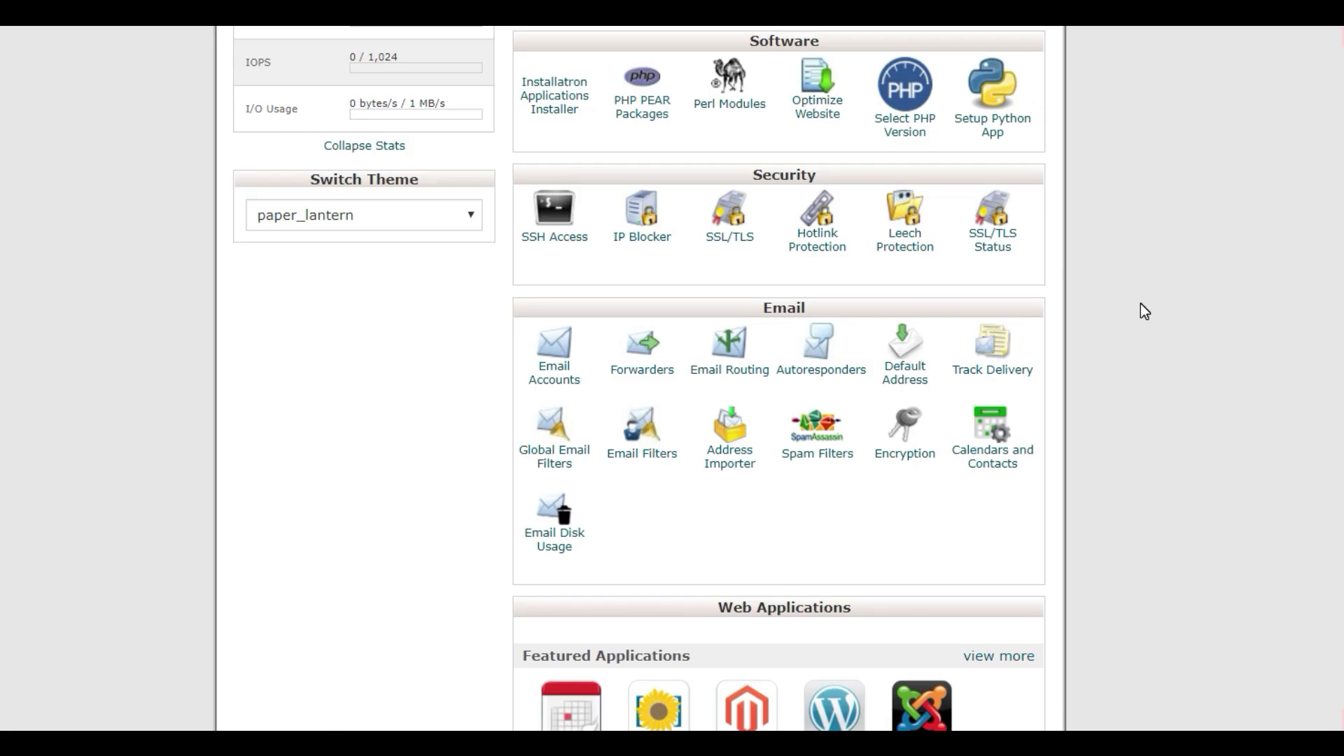
{"action": "scroll", "coordinate": [1144, 311], "scroll_direction": "up", "scroll_amount": 2}
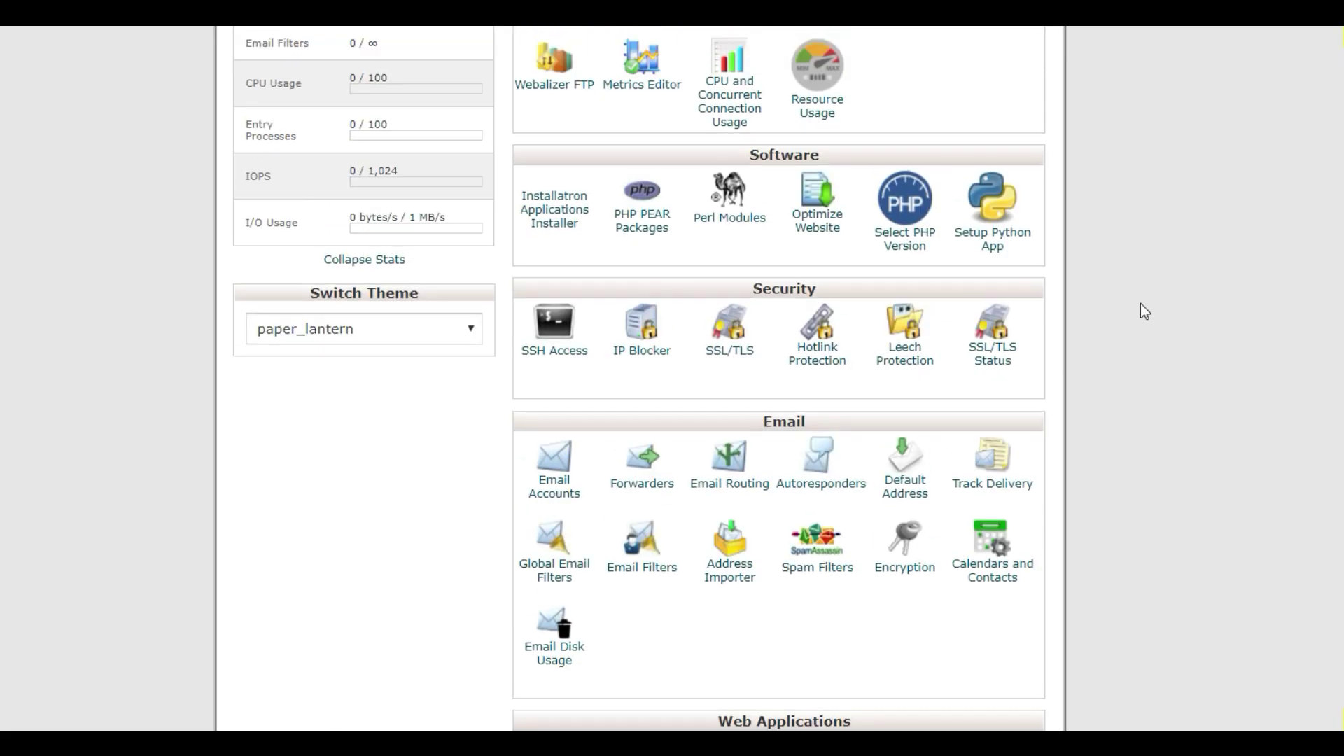
{"action": "scroll", "coordinate": [1145, 311], "scroll_direction": "up", "scroll_amount": 2}
{"action": "scroll", "coordinate": [1141, 304], "scroll_direction": "up", "scroll_amount": 3}
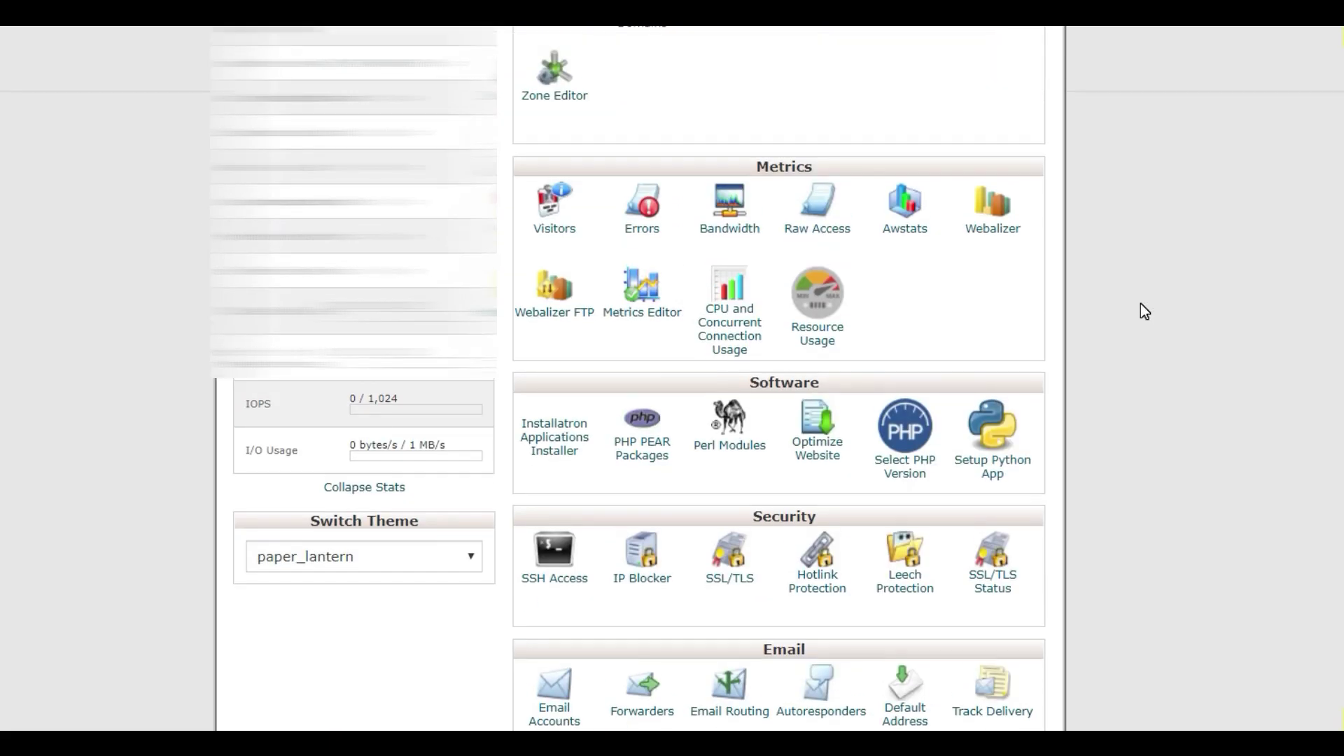
{"action": "scroll", "coordinate": [1141, 304], "scroll_direction": "up", "scroll_amount": 4}
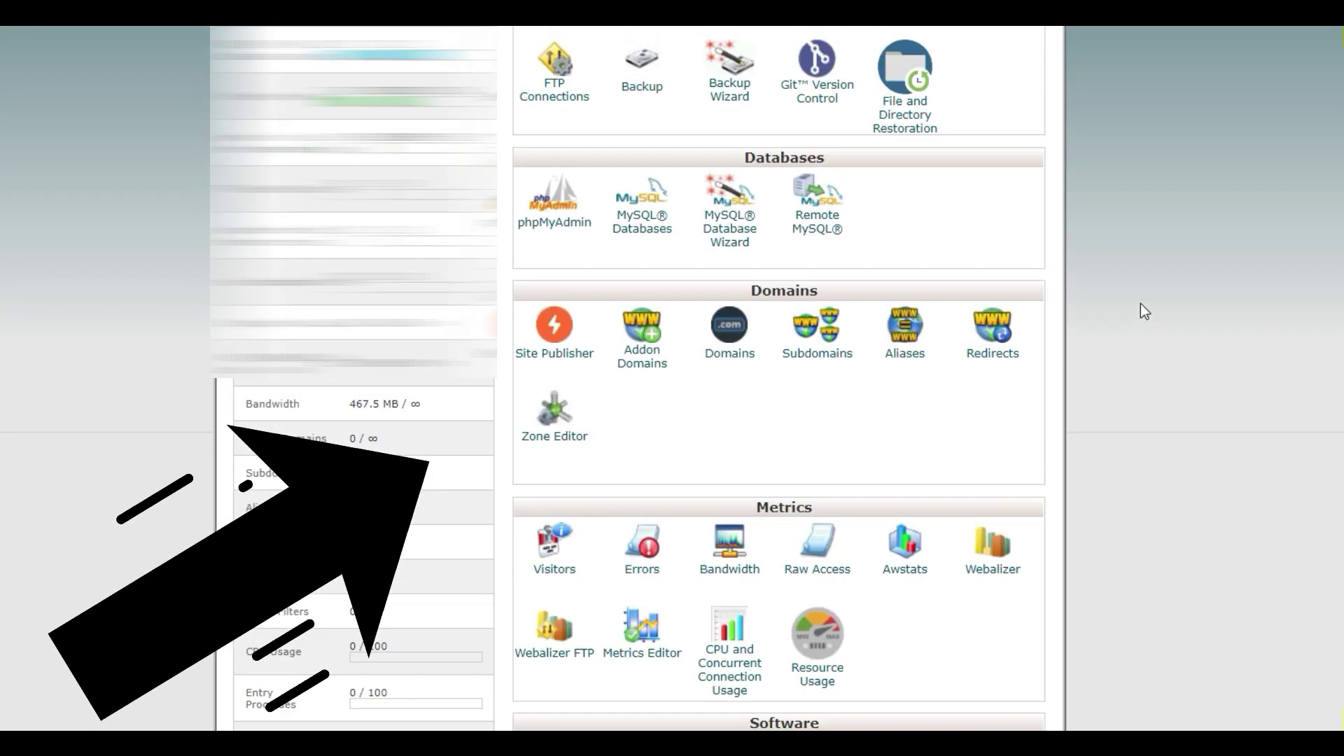
{"action": "scroll", "coordinate": [1141, 304], "scroll_direction": "up", "scroll_amount": 2}
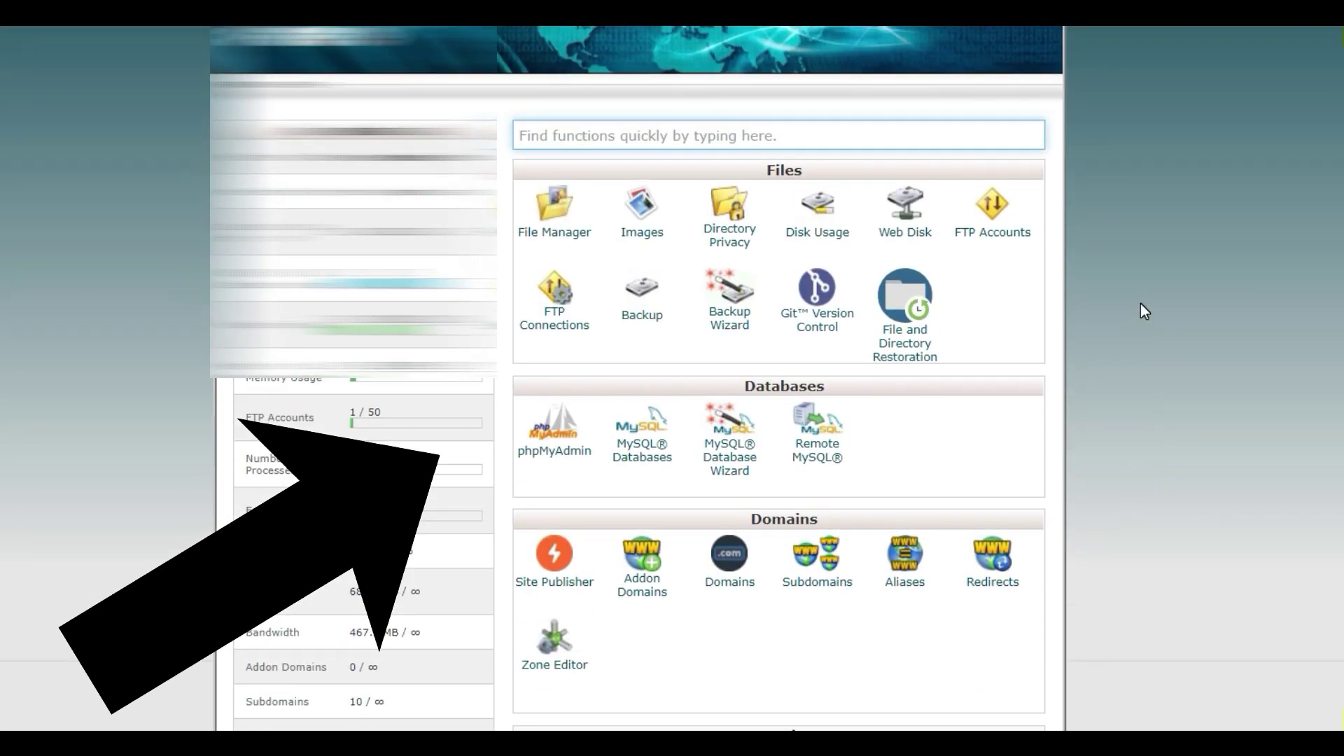
{"action": "scroll", "coordinate": [1140, 304], "scroll_direction": "up", "scroll_amount": 2}
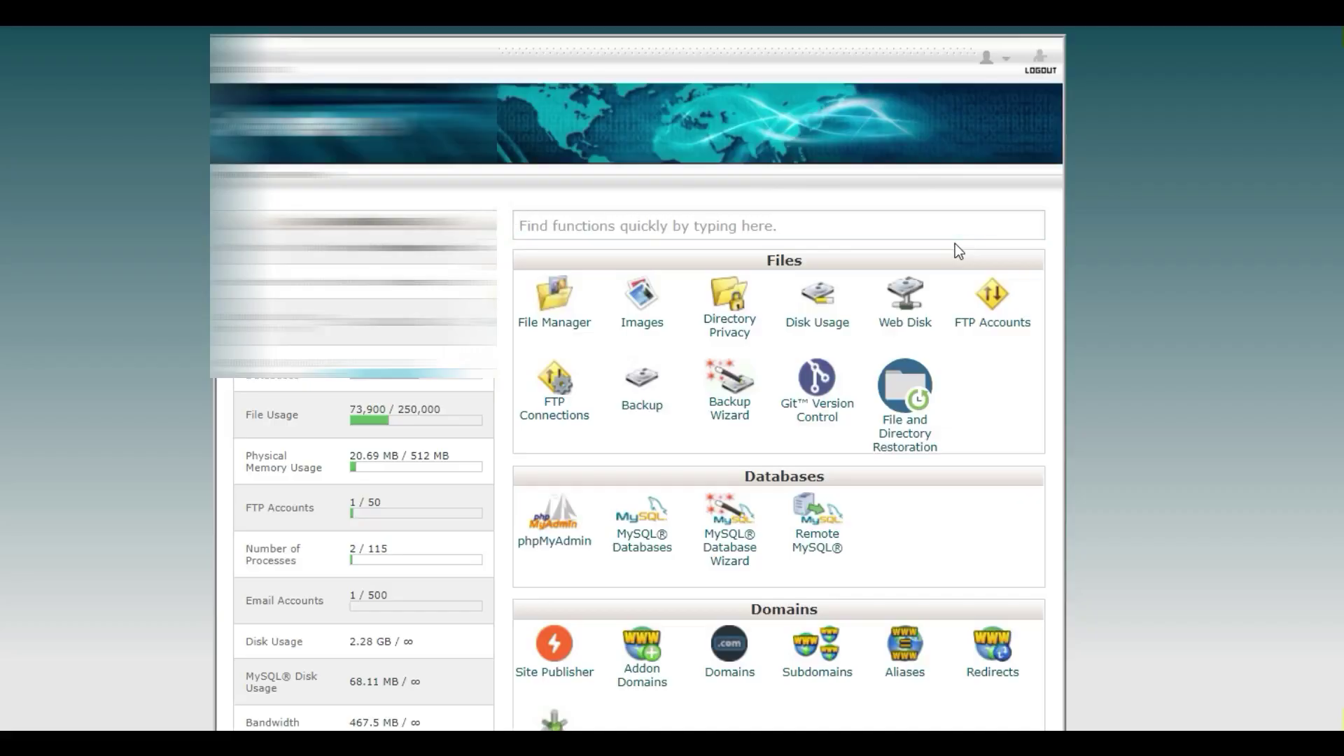
Scroll the cPanel dashboard down to Web Applications, Preferences and Advanced, then back up to Email.
{"action": "left_click", "coordinate": [519, 226]}
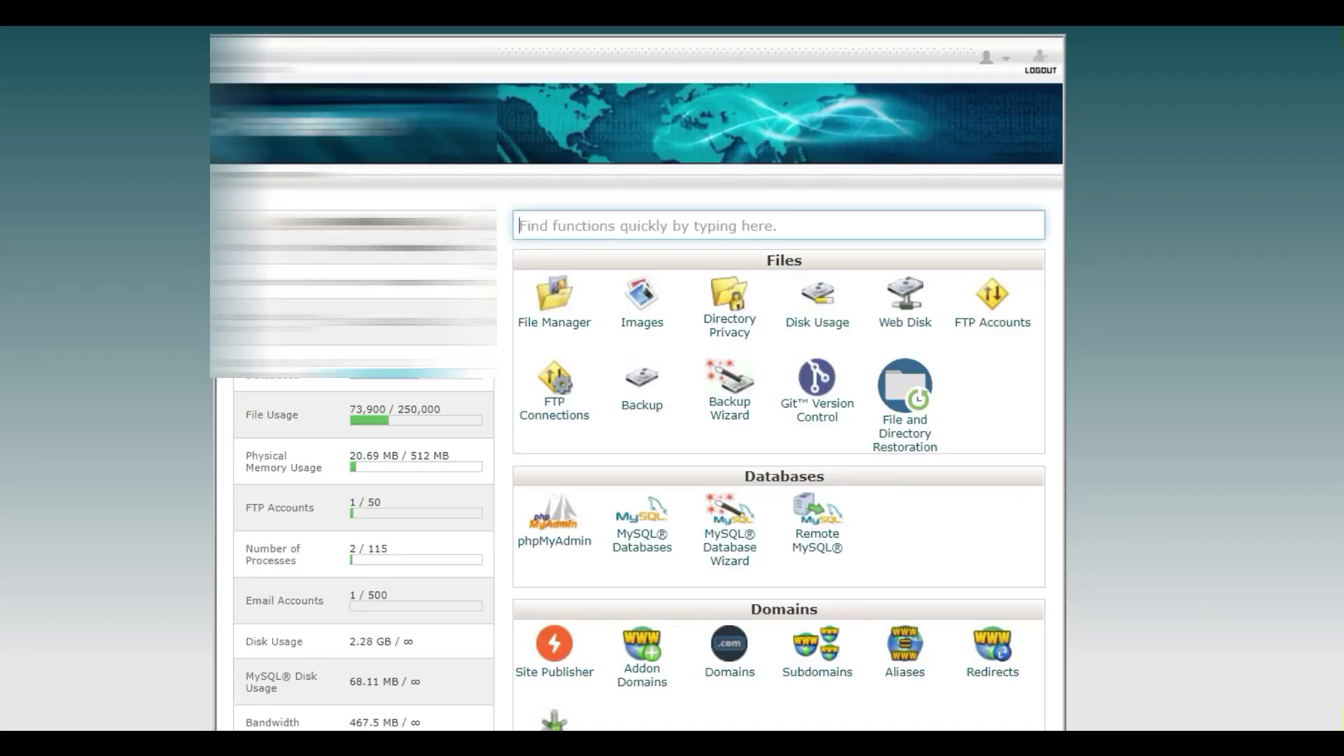
{"action": "scroll", "coordinate": [1044, 308], "scroll_direction": "down", "scroll_amount": 5}
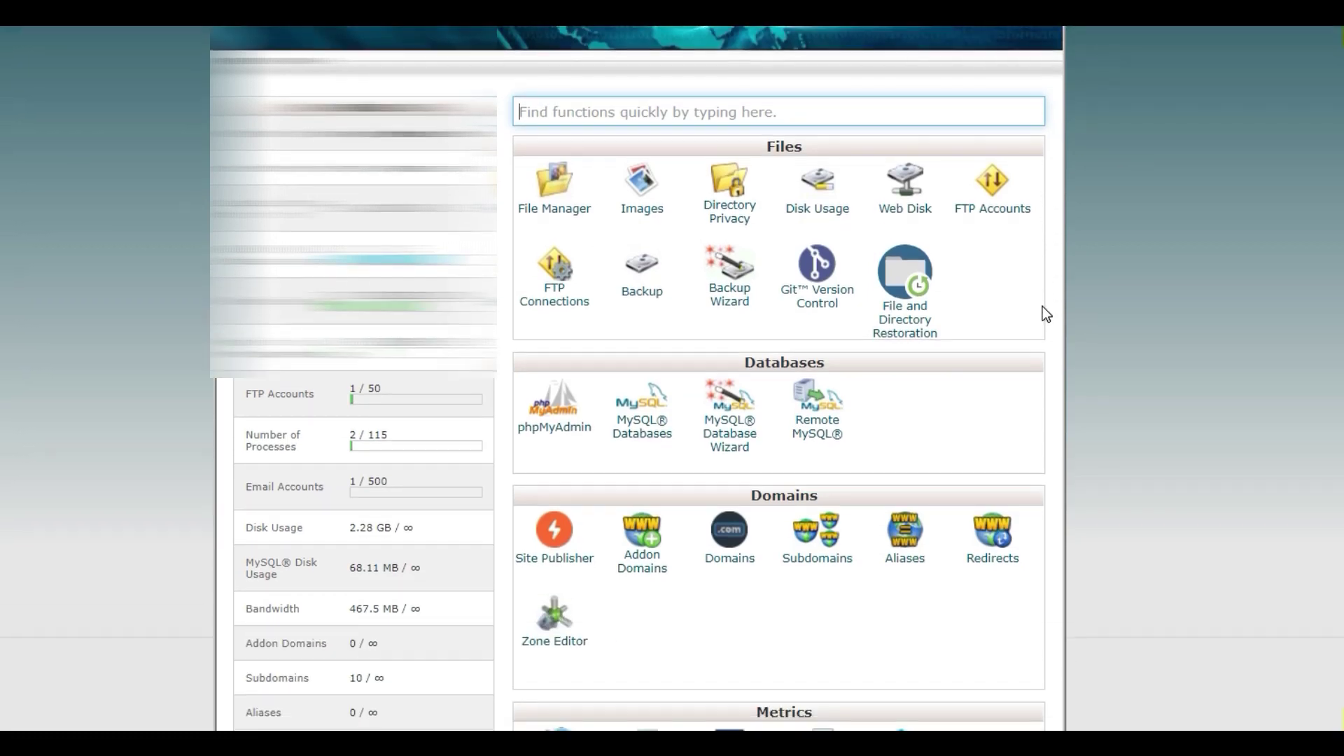
{"action": "scroll", "coordinate": [1045, 308], "scroll_direction": "down", "scroll_amount": 5}
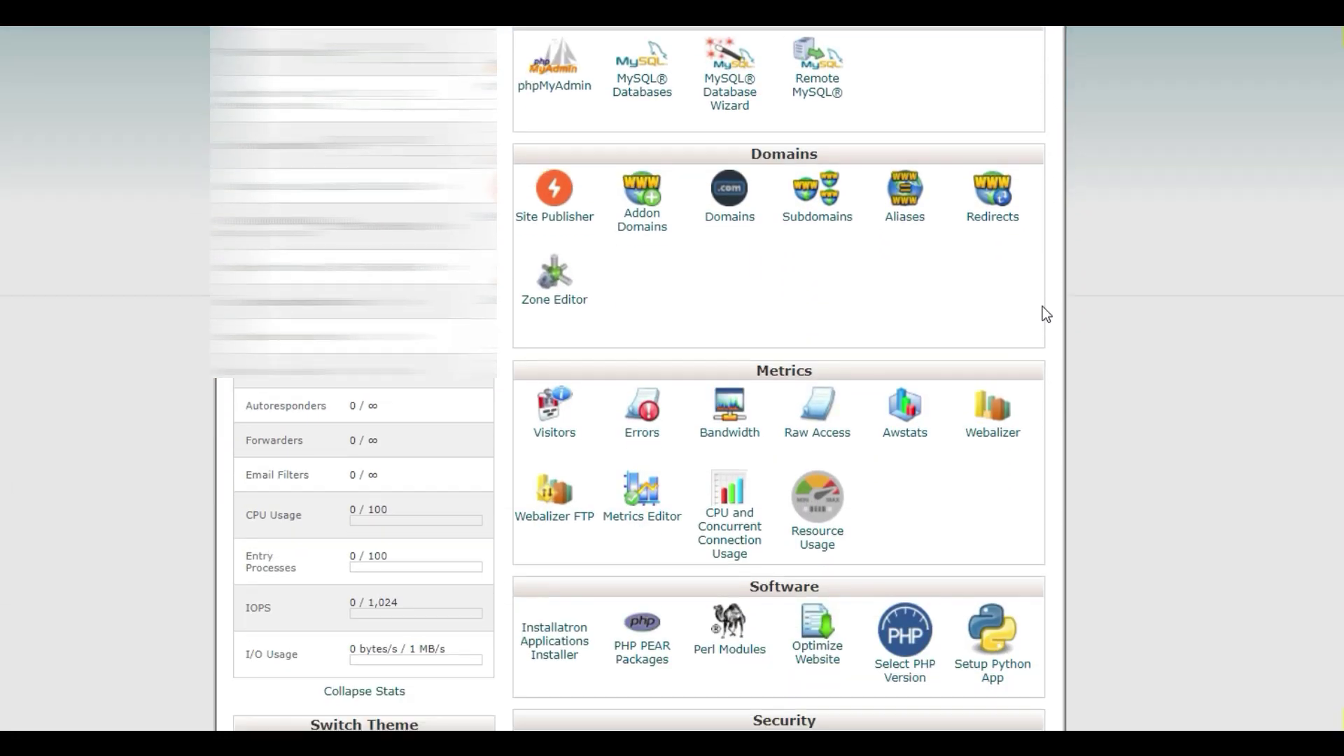
{"action": "scroll", "coordinate": [1044, 307], "scroll_direction": "down", "scroll_amount": 5}
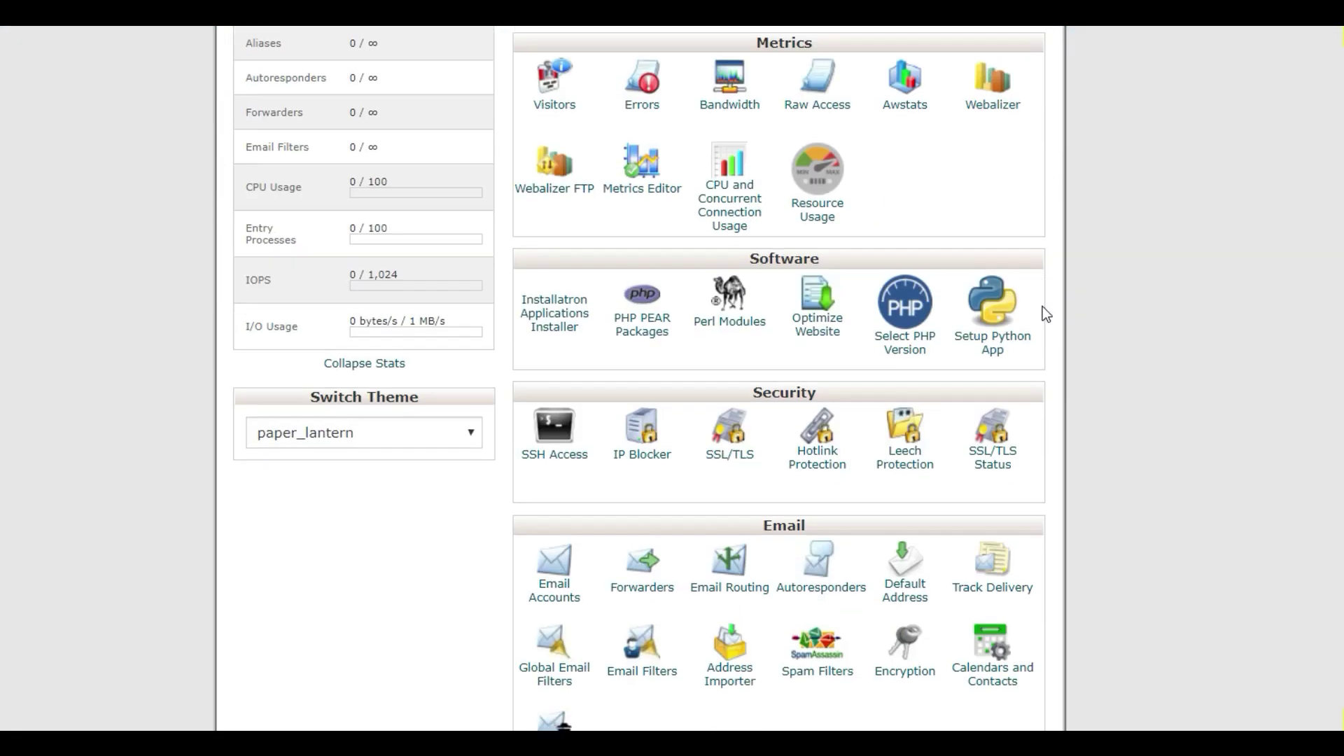
{"action": "scroll", "coordinate": [1043, 307], "scroll_direction": "down", "scroll_amount": 5}
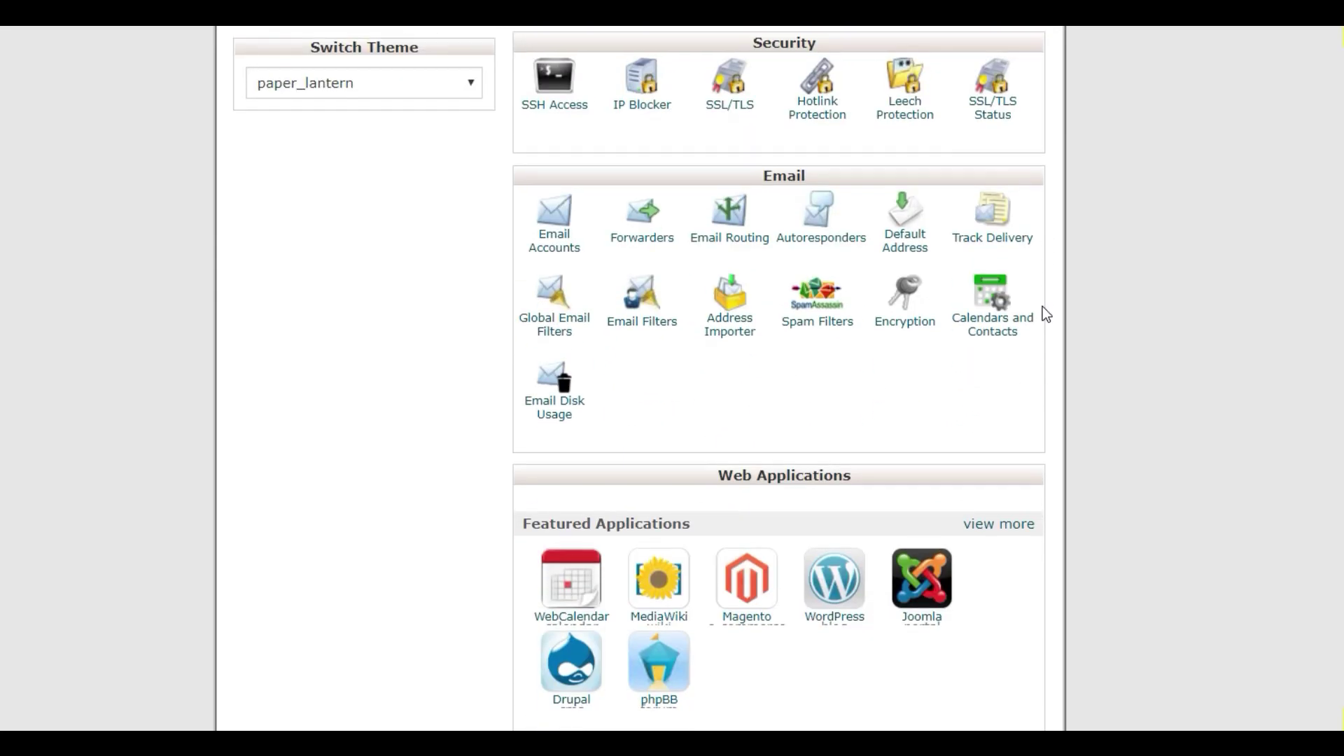
{"action": "scroll", "coordinate": [1043, 306], "scroll_direction": "down", "scroll_amount": 3}
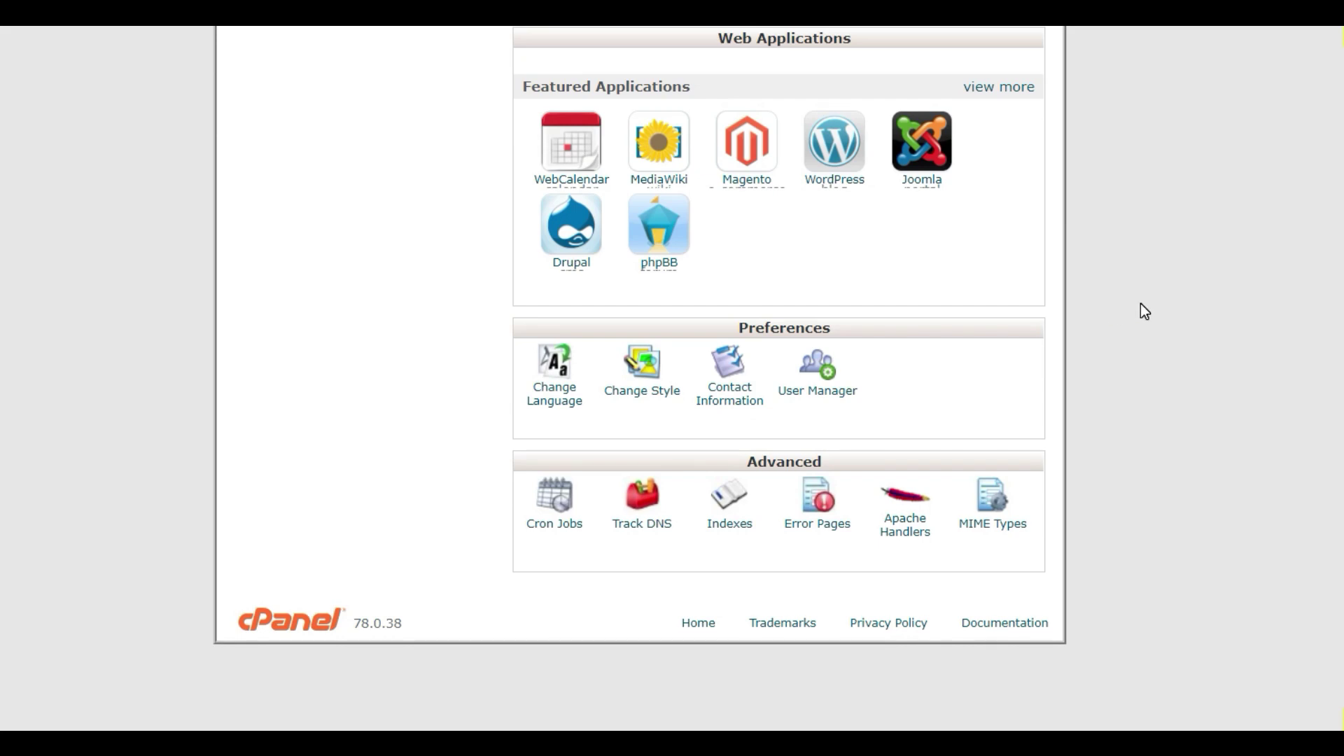
{"action": "scroll", "coordinate": [1141, 304], "scroll_direction": "up", "scroll_amount": 3}
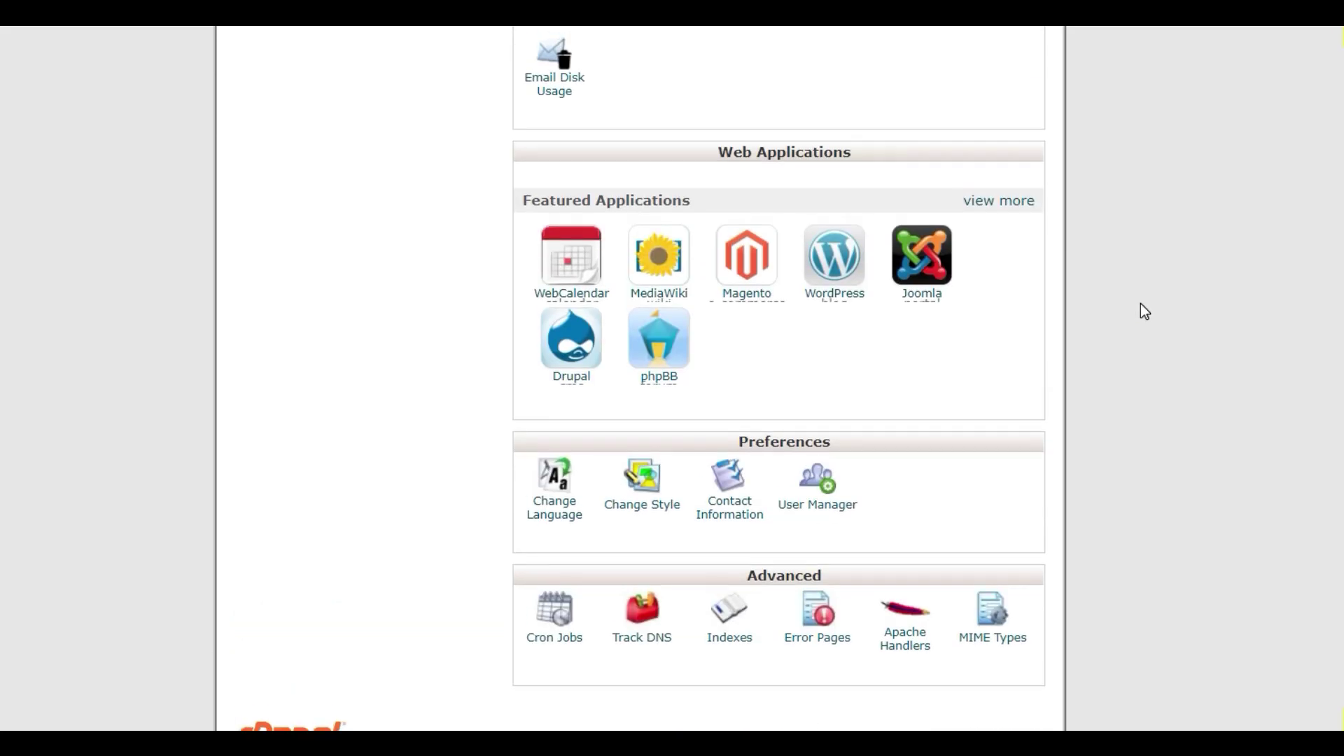
{"action": "scroll", "coordinate": [1146, 312], "scroll_direction": "up", "scroll_amount": 2}
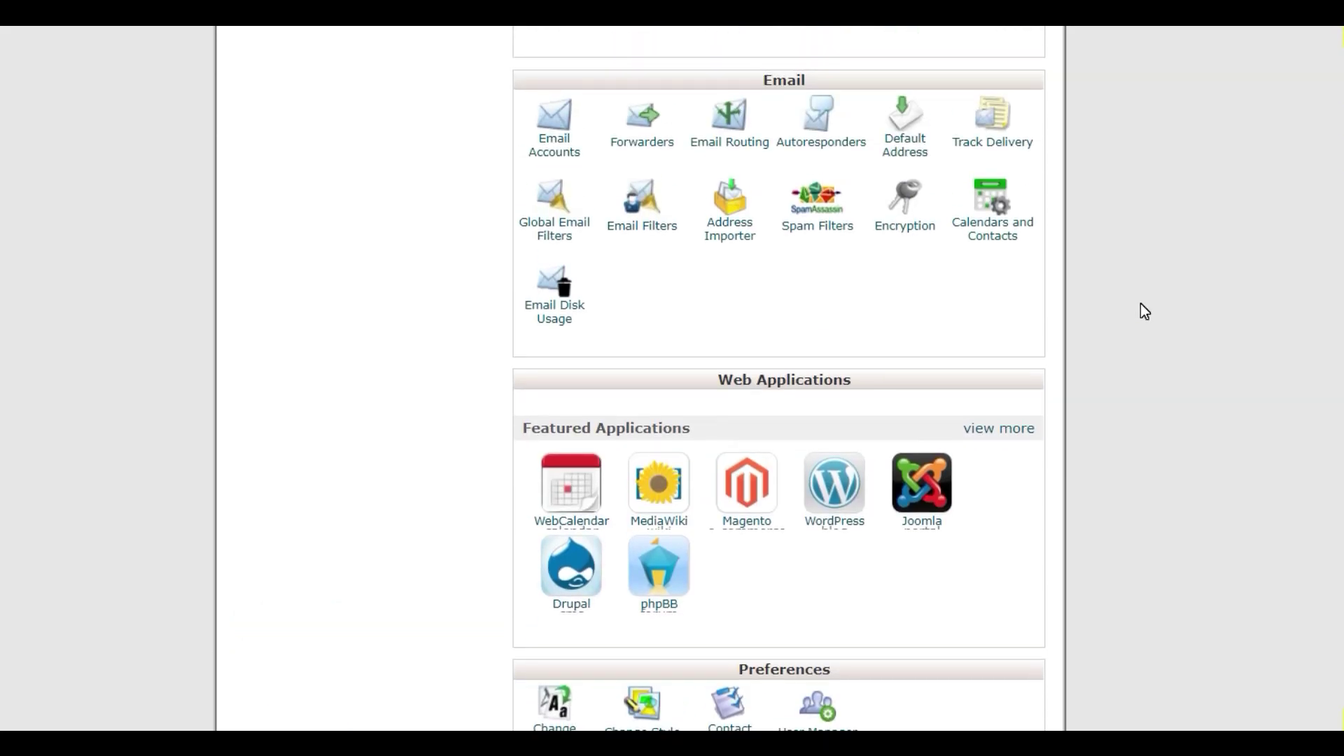
{"action": "scroll", "coordinate": [1146, 311], "scroll_direction": "up", "scroll_amount": 2}
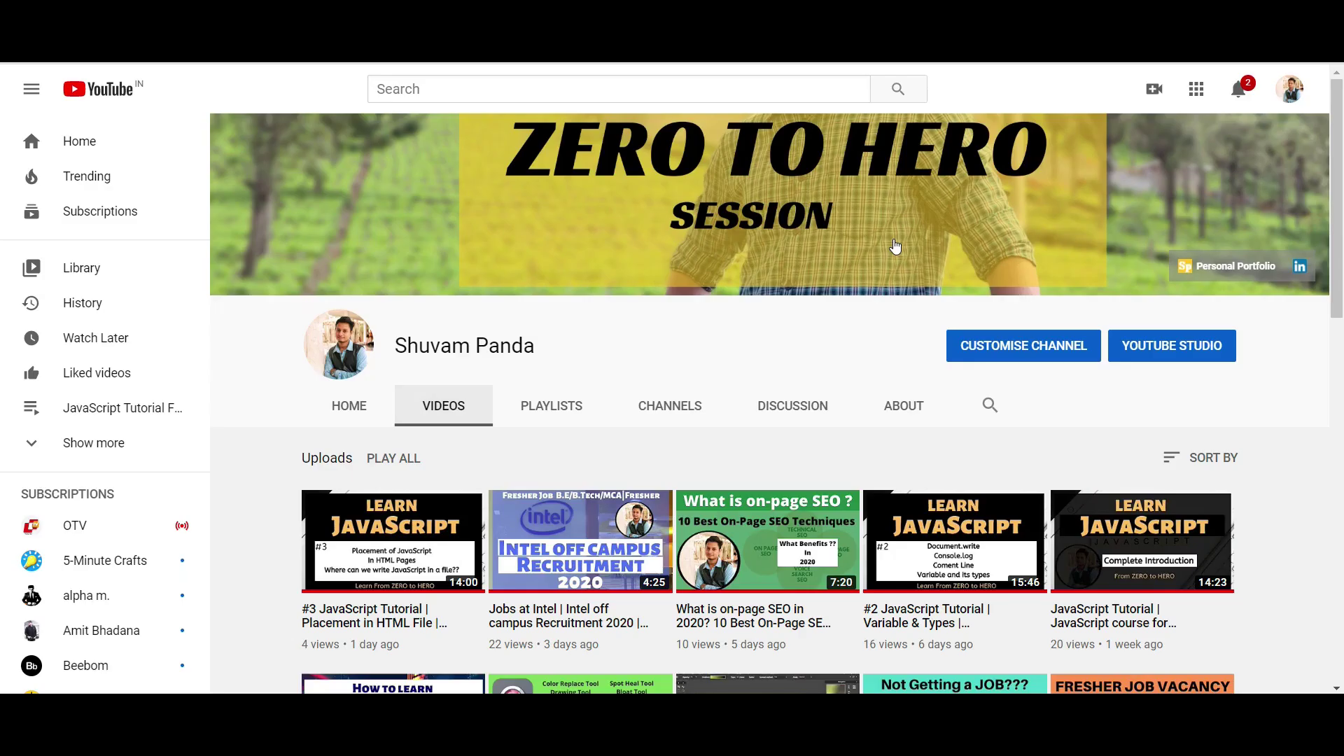
Scroll the channel's Videos tab down to the .NET and digital marketing tutorial rows.
{"action": "scroll", "coordinate": [896, 246], "scroll_direction": "down", "scroll_amount": 1}
{"action": "scroll", "coordinate": [896, 247], "scroll_direction": "down", "scroll_amount": 2}
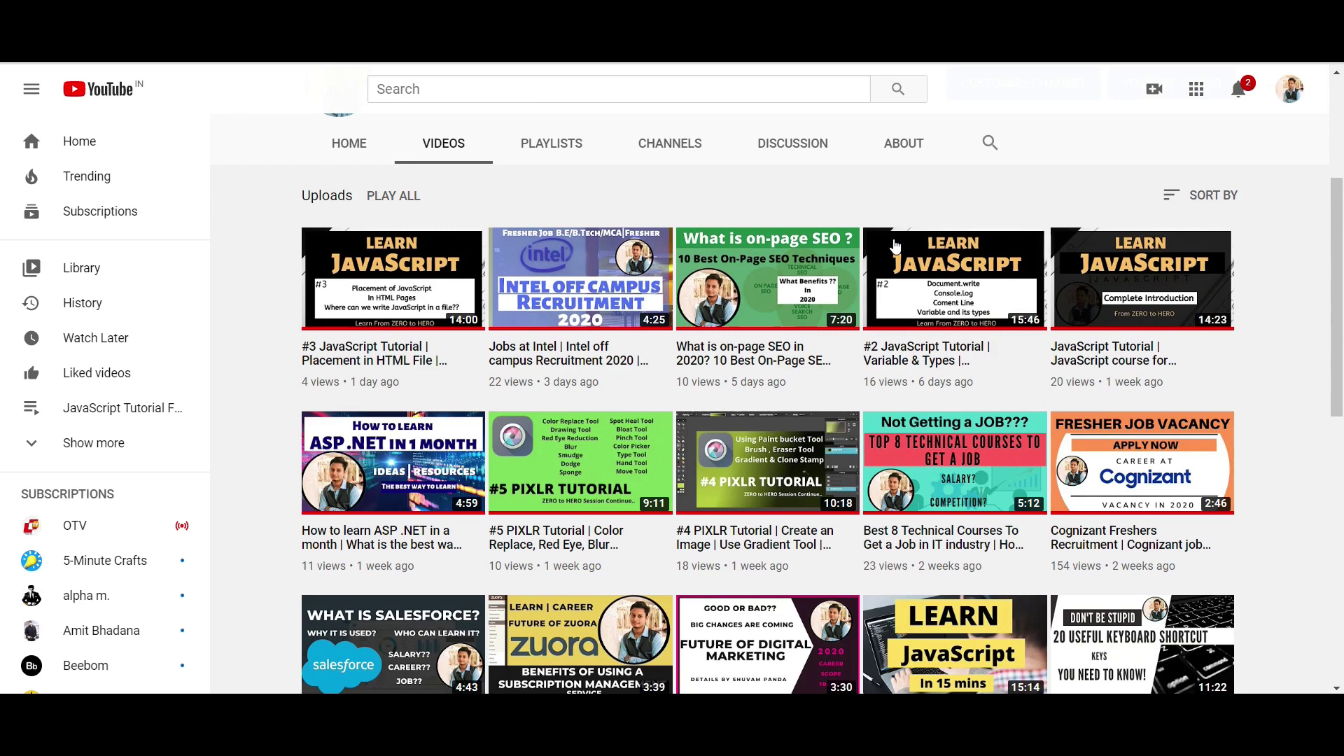
{"action": "scroll", "coordinate": [896, 246], "scroll_direction": "down", "scroll_amount": 2}
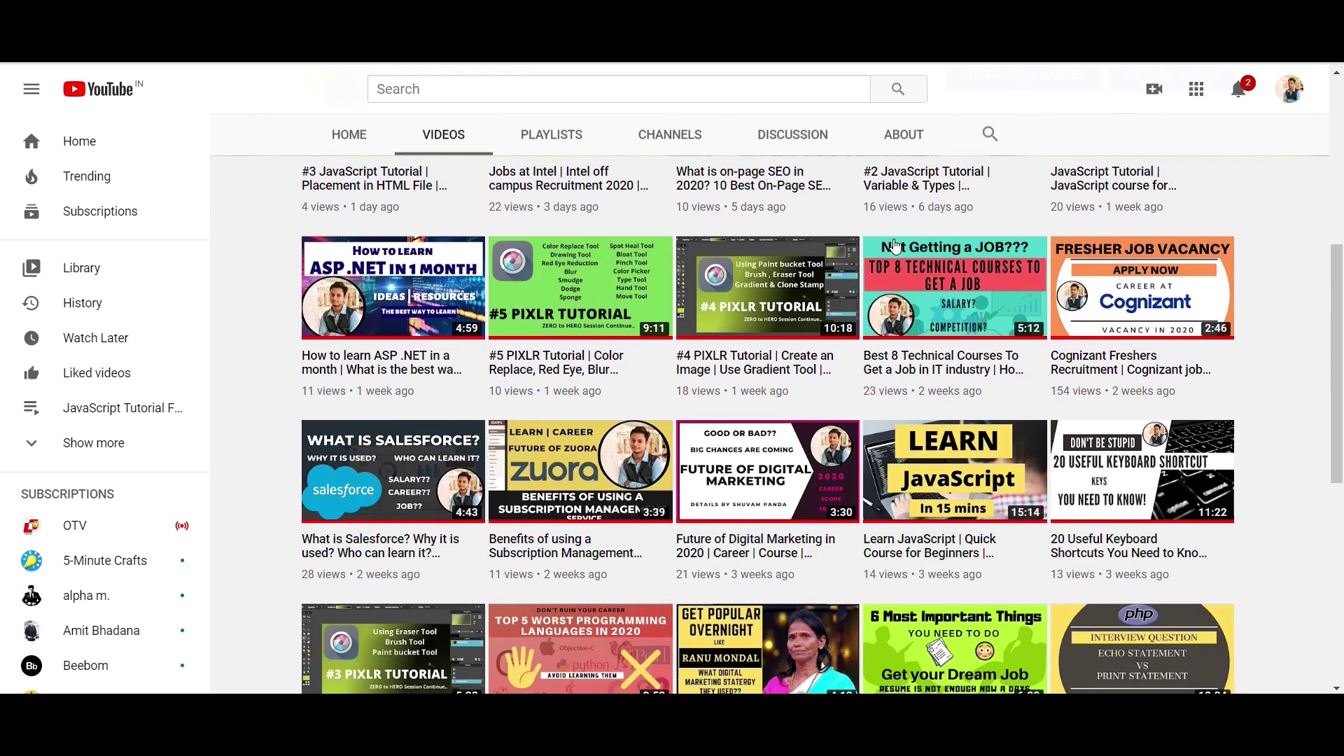
{"action": "scroll", "coordinate": [896, 247], "scroll_direction": "down", "scroll_amount": 3}
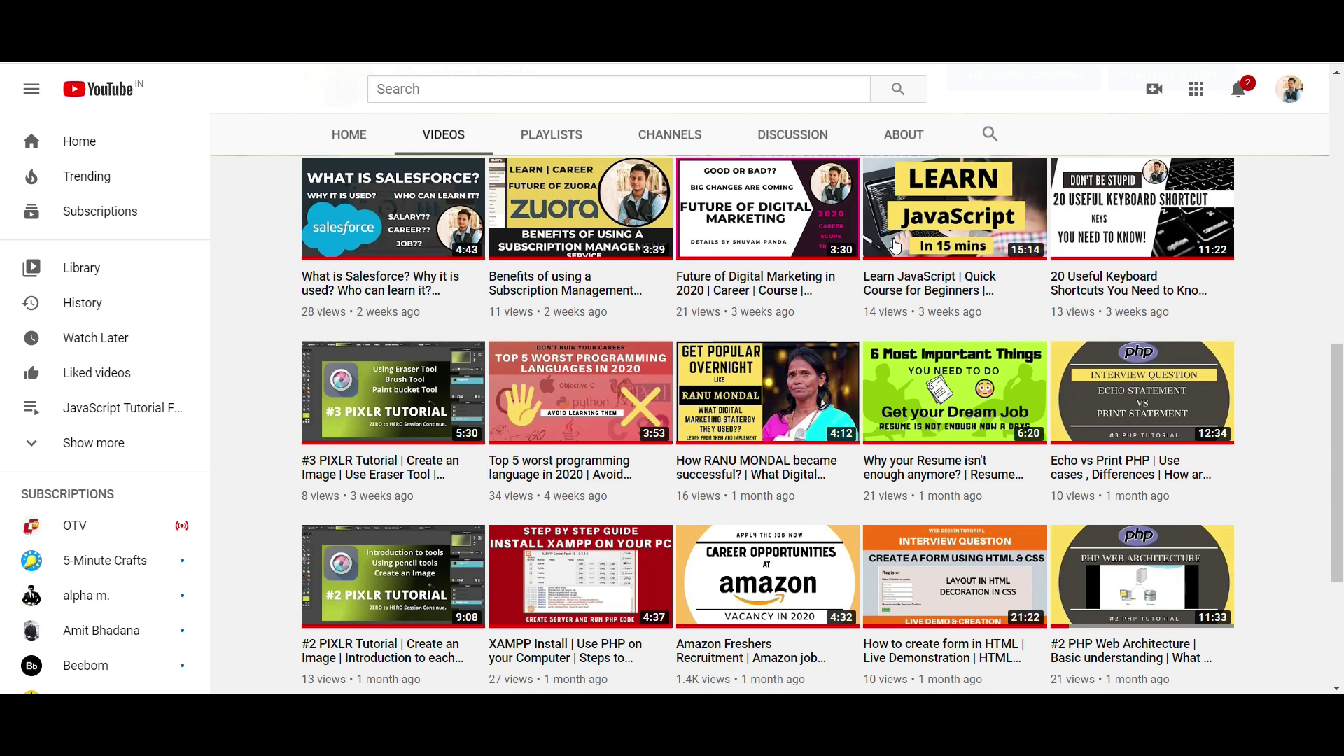
{"action": "scroll", "coordinate": [896, 246], "scroll_direction": "down", "scroll_amount": 3}
{"action": "scroll", "coordinate": [896, 247], "scroll_direction": "down", "scroll_amount": 4}
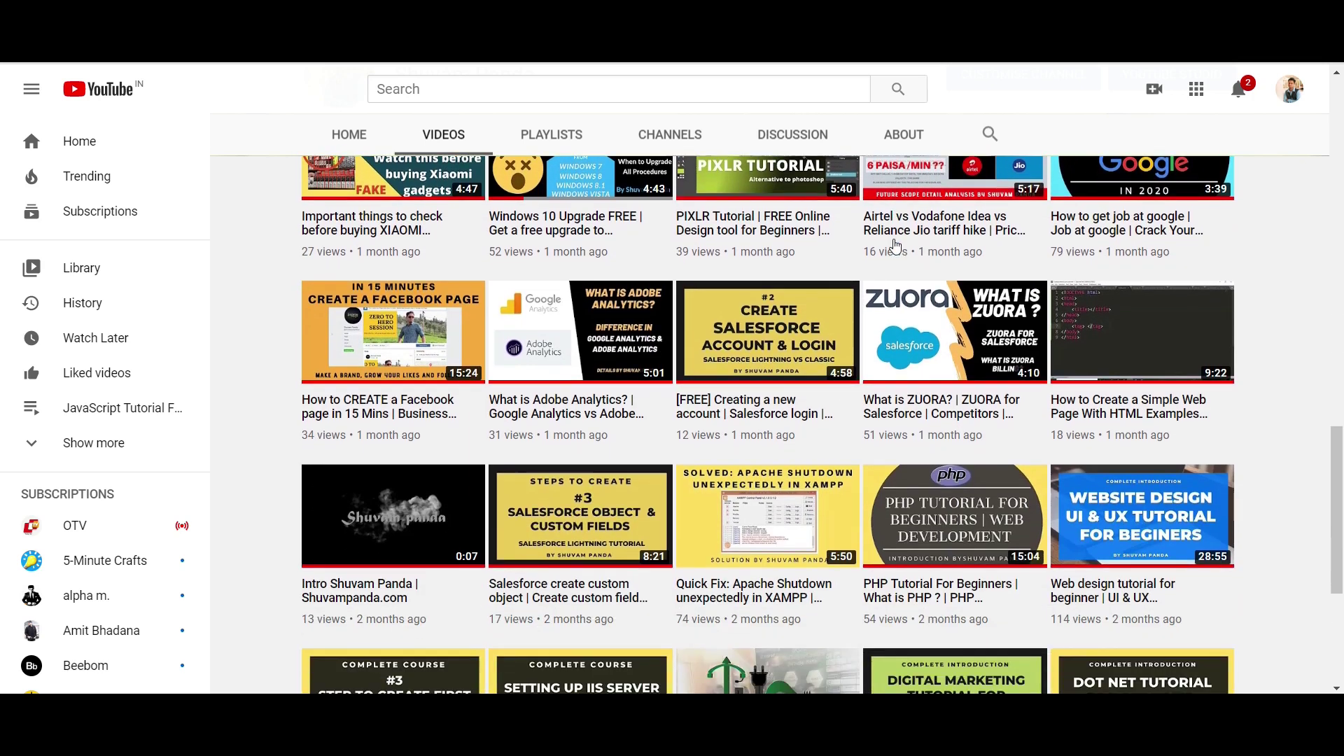
{"action": "scroll", "coordinate": [896, 247], "scroll_direction": "down", "scroll_amount": 2}
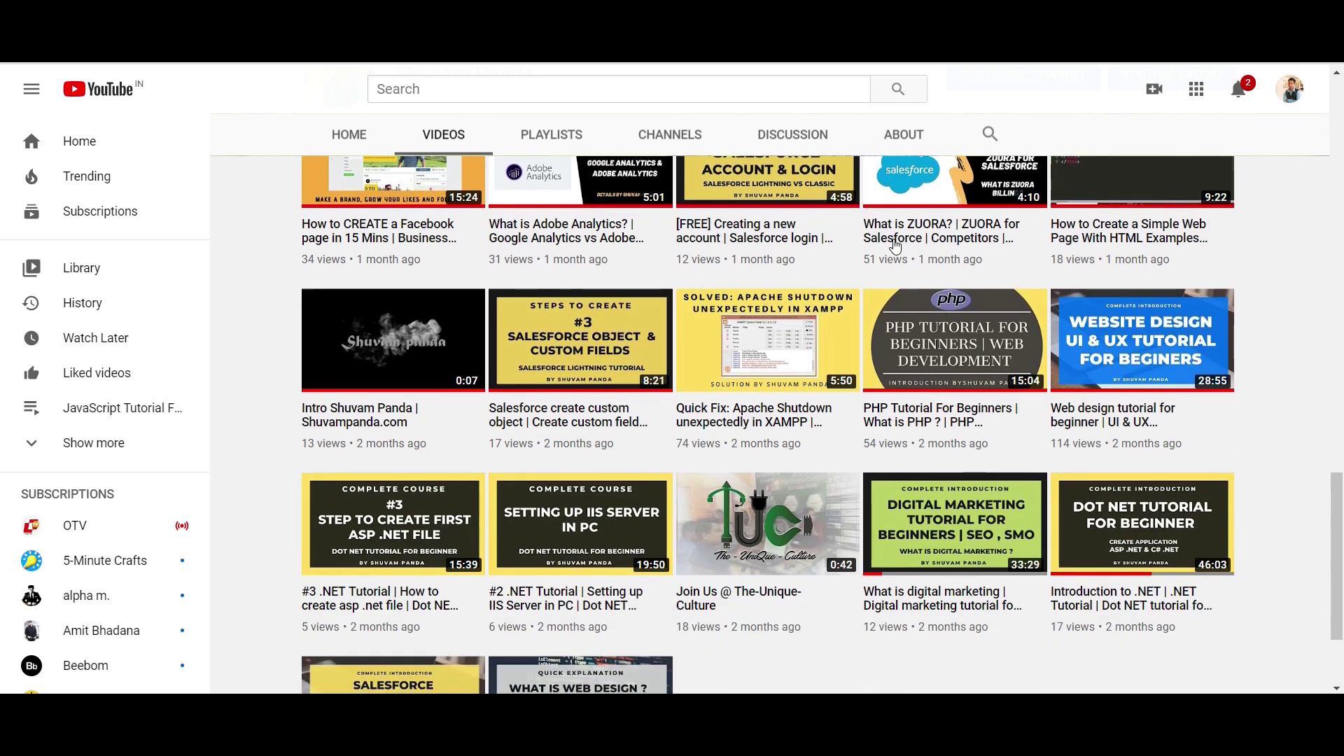